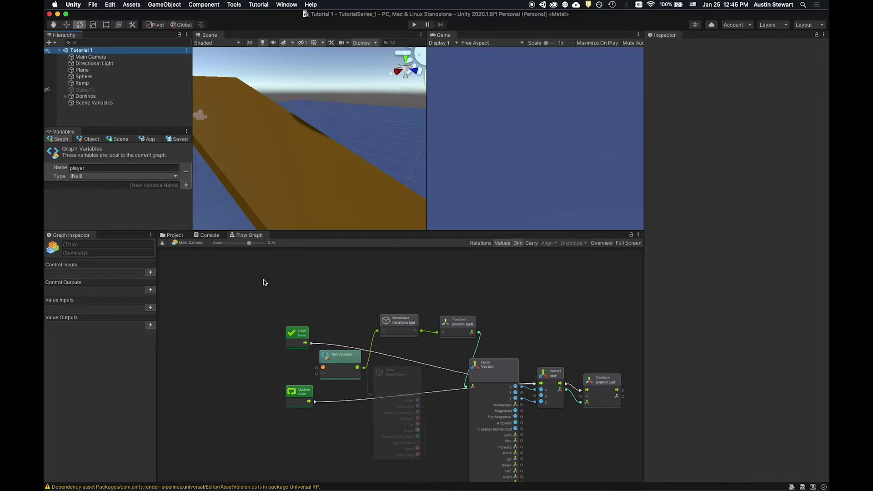
With the Project tab showing and Tutorial 1 selected, start Assets > Export Package.
{"action": "left_click", "coordinate": [172, 235]}
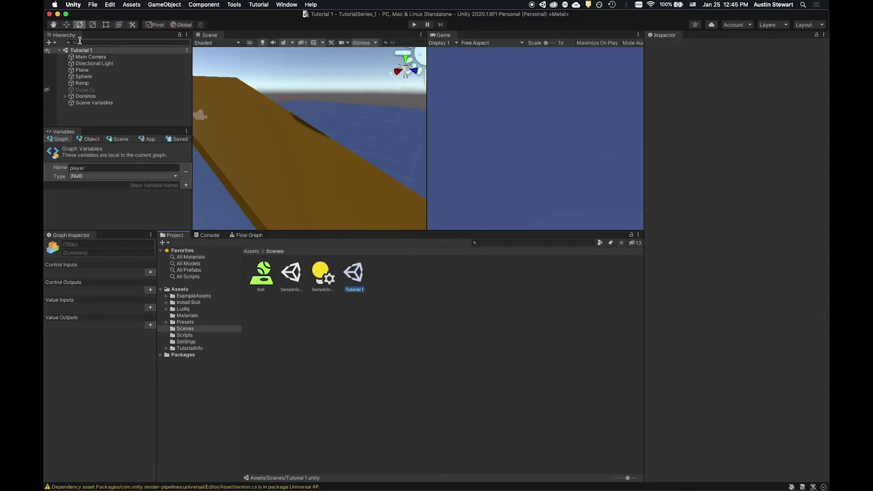
{"action": "left_click", "coordinate": [79, 51]}
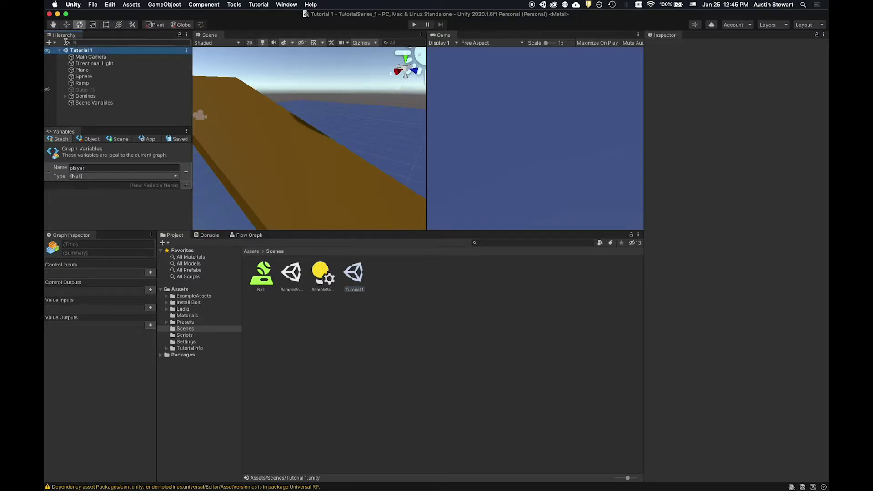
{"action": "left_click", "coordinate": [129, 5]}
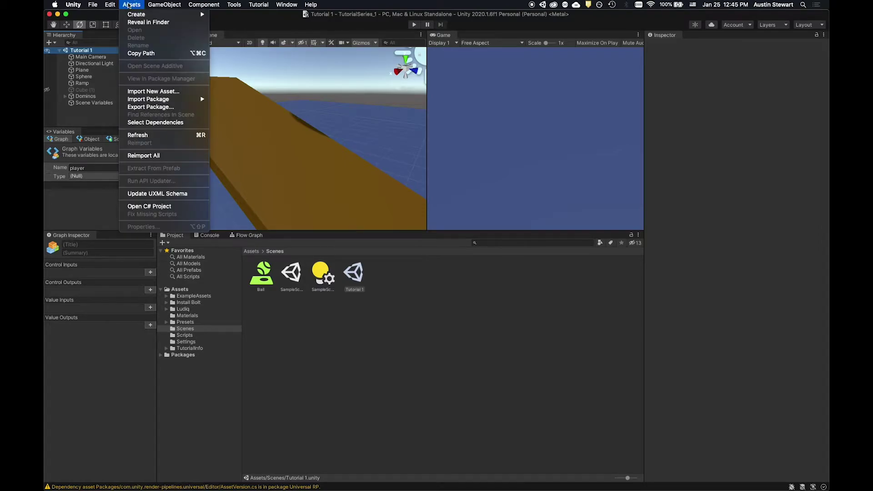
{"action": "left_click", "coordinate": [143, 107]}
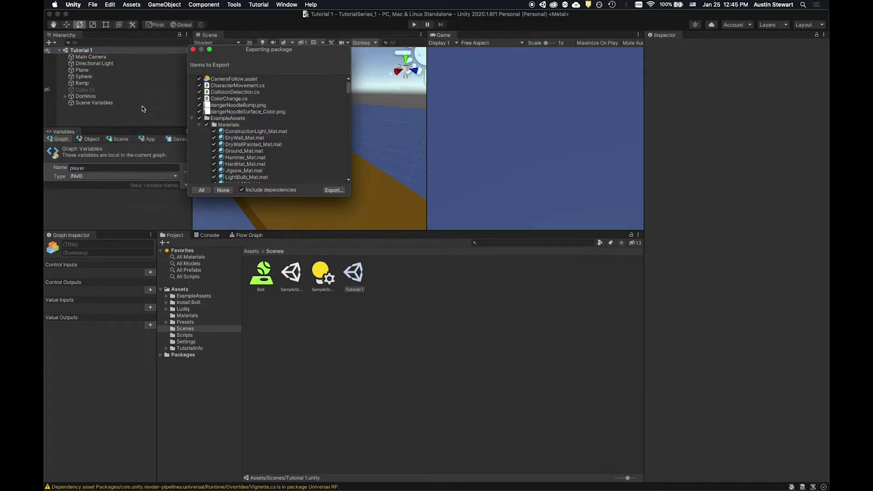
Scroll through the Items to Export list to review every checked asset and dependency.
{"action": "left_click_drag", "start_coordinate": [261, 45], "coordinate": [380, 52]}
{"action": "scroll", "coordinate": [391, 146], "scroll_direction": "down", "scroll_amount": 10}
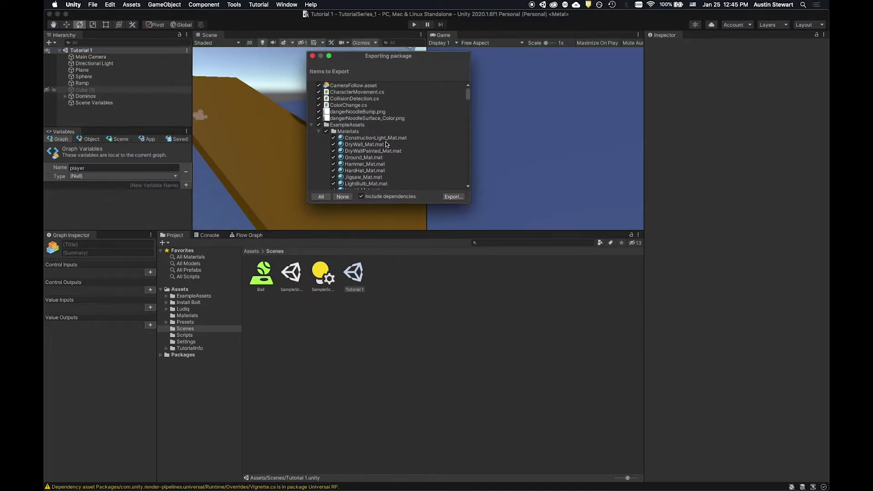
{"action": "scroll", "coordinate": [395, 149], "scroll_direction": "up", "scroll_amount": 10}
{"action": "scroll", "coordinate": [374, 145], "scroll_direction": "down", "scroll_amount": 5}
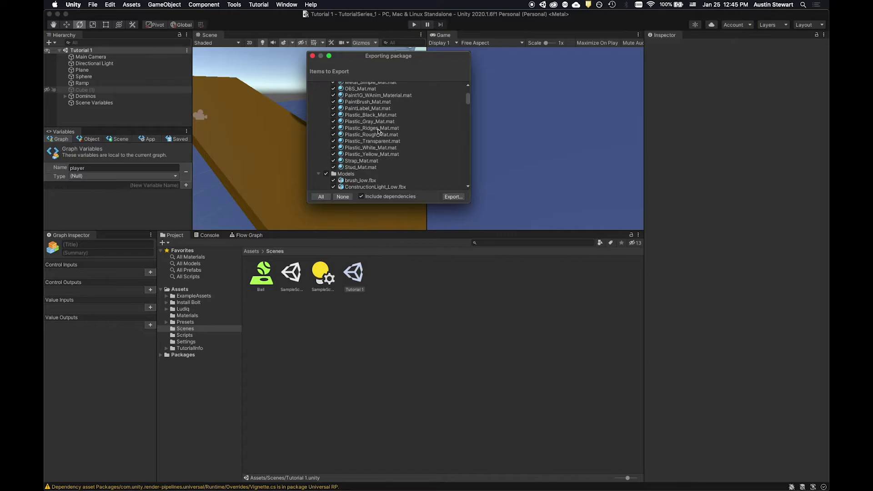
{"action": "scroll", "coordinate": [373, 161], "scroll_direction": "down", "scroll_amount": 3}
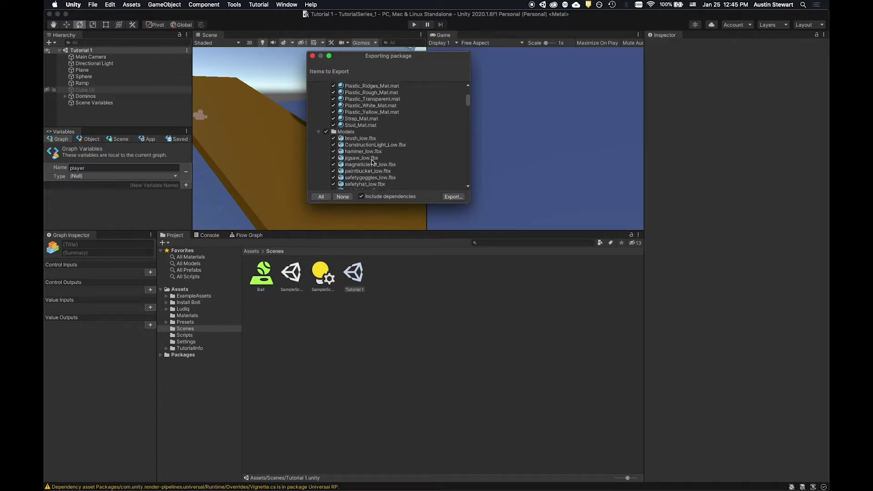
{"action": "scroll", "coordinate": [372, 161], "scroll_direction": "down", "scroll_amount": 2}
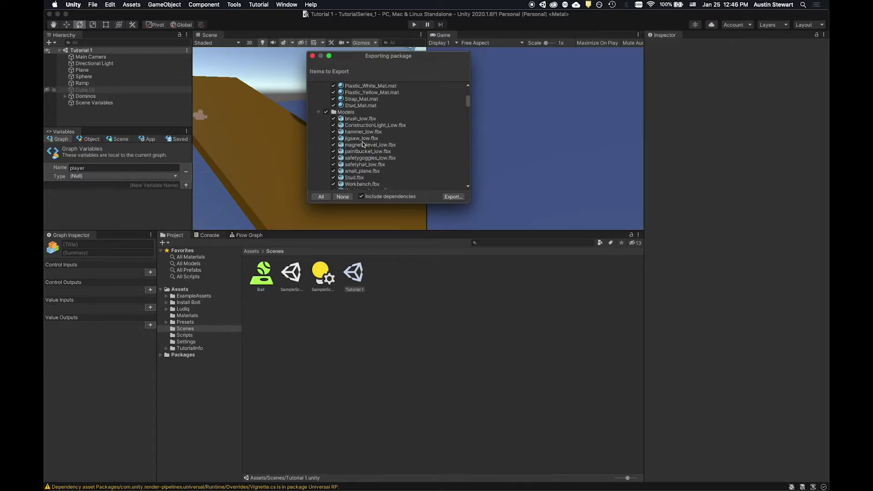
{"action": "scroll", "coordinate": [363, 144], "scroll_direction": "down", "scroll_amount": 3}
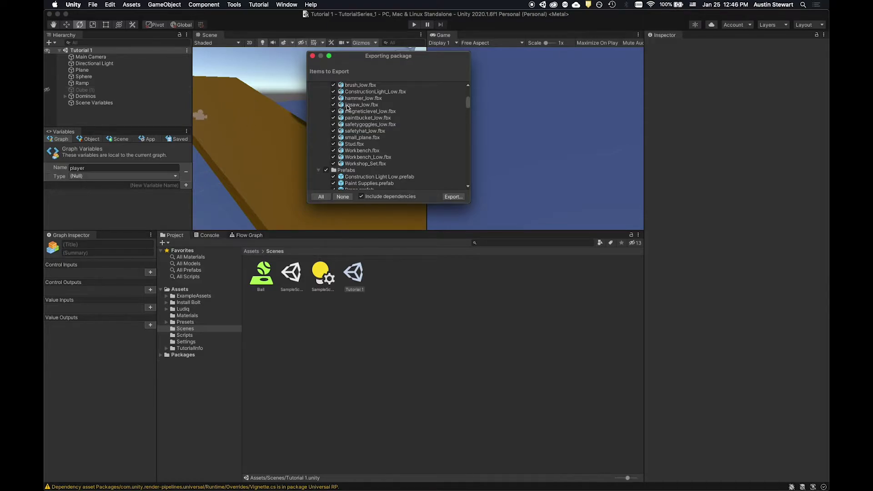
{"action": "scroll", "coordinate": [386, 146], "scroll_direction": "up", "scroll_amount": 3}
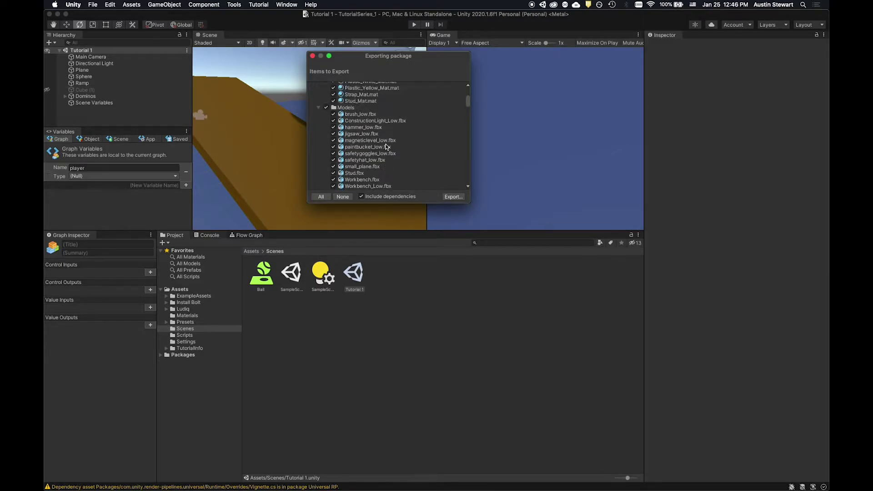
{"action": "scroll", "coordinate": [386, 147], "scroll_direction": "down", "scroll_amount": 3}
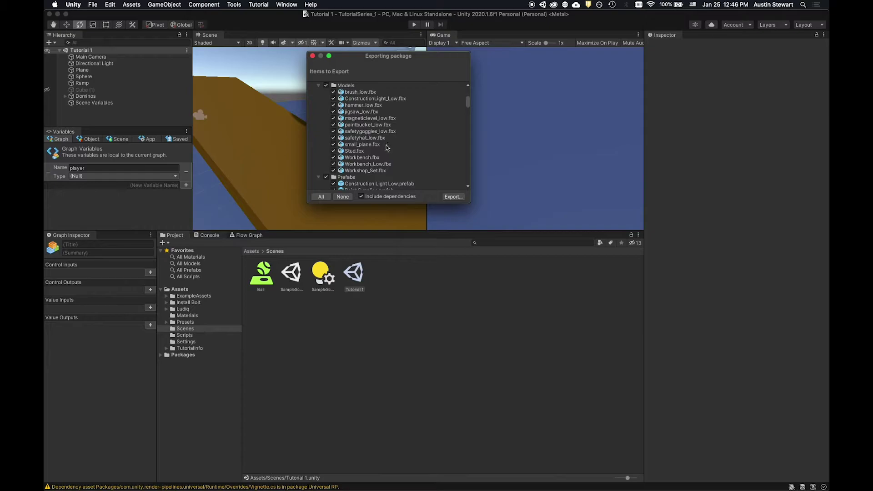
{"action": "scroll", "coordinate": [387, 147], "scroll_direction": "down", "scroll_amount": 1}
{"action": "scroll", "coordinate": [387, 147], "scroll_direction": "down", "scroll_amount": 1}
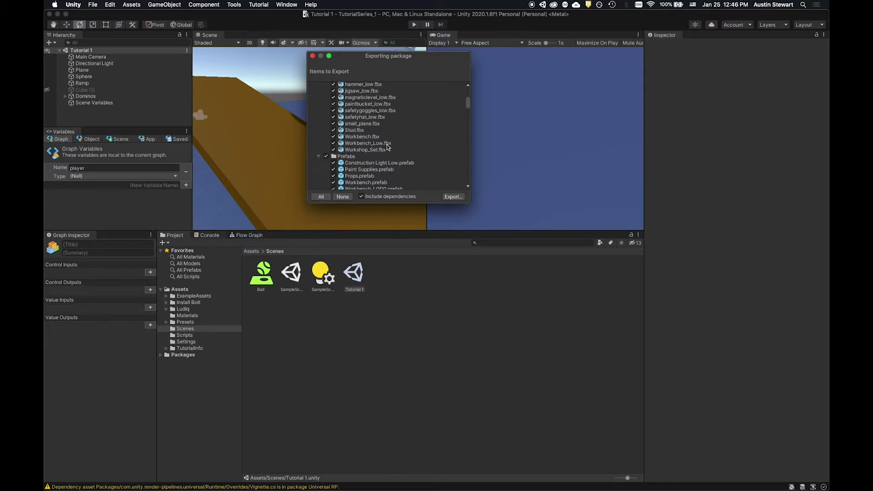
{"action": "scroll", "coordinate": [387, 147], "scroll_direction": "down", "scroll_amount": 3}
{"action": "scroll", "coordinate": [387, 145], "scroll_direction": "down", "scroll_amount": 1}
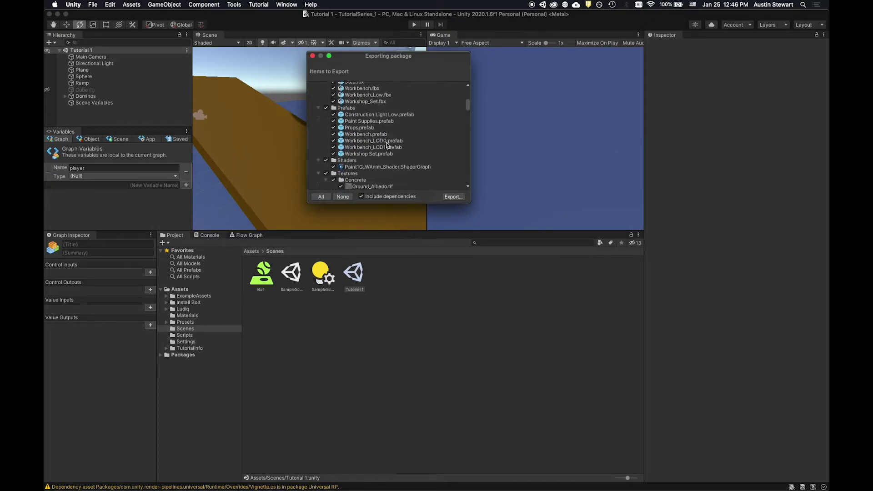
{"action": "scroll", "coordinate": [387, 144], "scroll_direction": "down", "scroll_amount": 2}
{"action": "scroll", "coordinate": [387, 145], "scroll_direction": "down", "scroll_amount": 2}
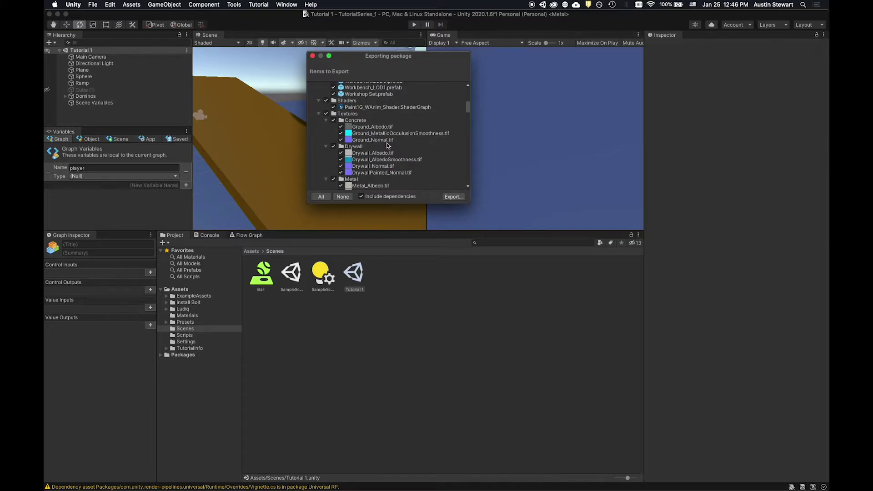
{"action": "scroll", "coordinate": [388, 146], "scroll_direction": "down", "scroll_amount": 5}
{"action": "scroll", "coordinate": [387, 143], "scroll_direction": "down", "scroll_amount": 10}
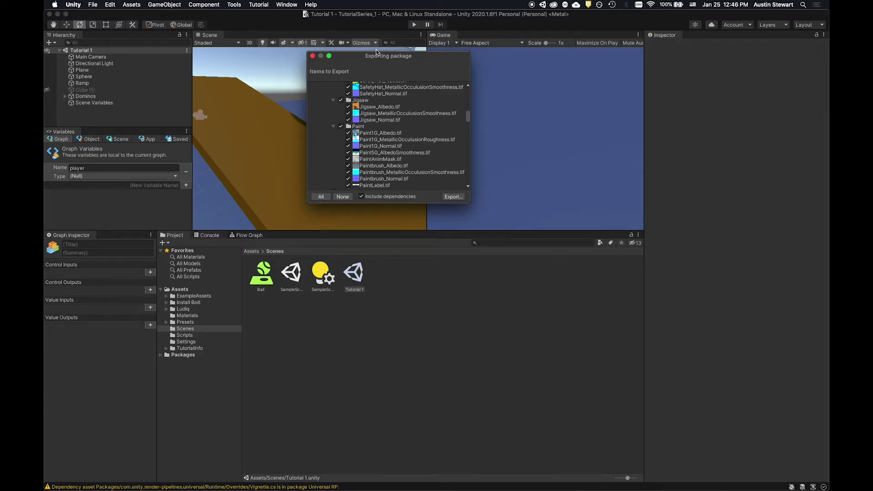
Close the Exporting package dialog without exporting and select the Tutorial 1 scene asset in Assets/Scenes.
{"action": "left_click", "coordinate": [312, 56]}
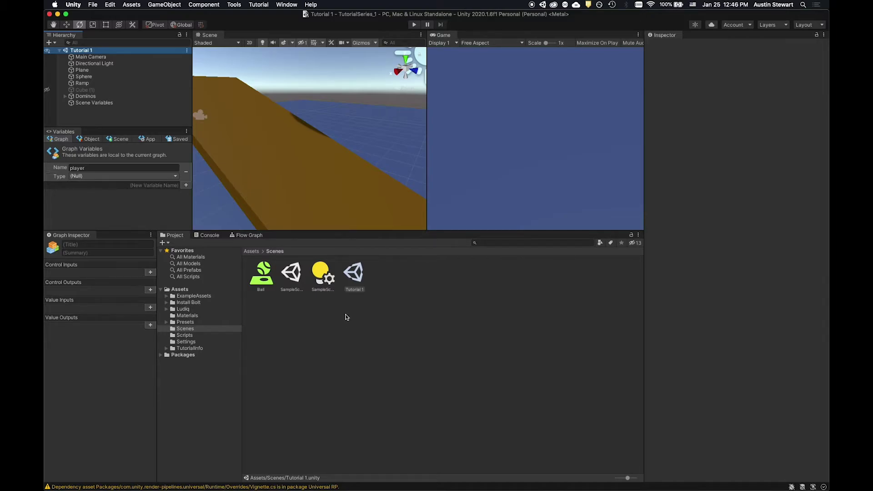
{"action": "left_click", "coordinate": [358, 274]}
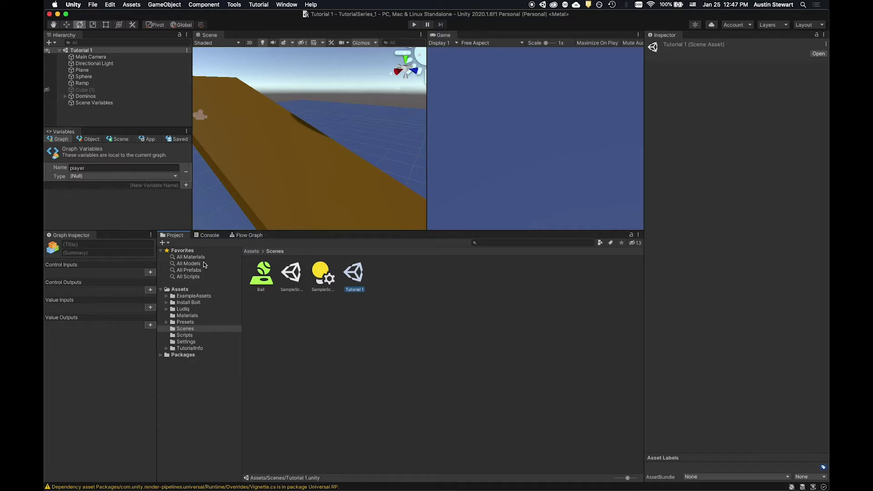
{"action": "left_click", "coordinate": [252, 251]}
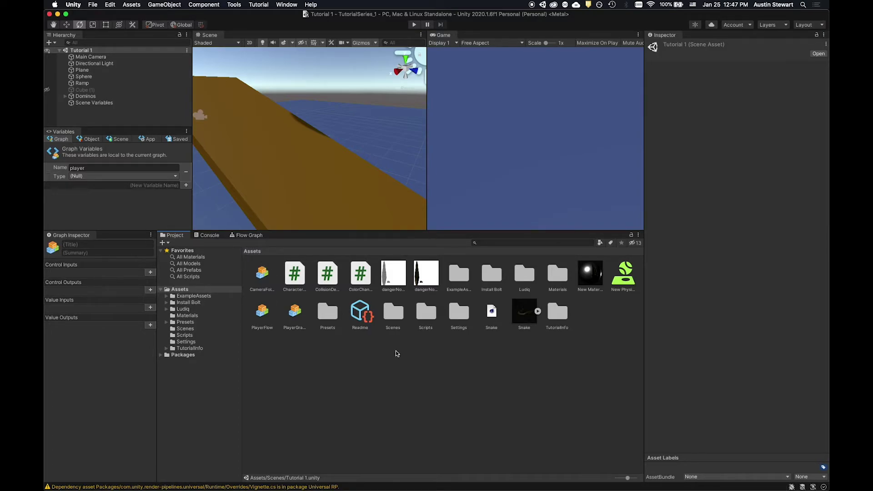
{"action": "left_click", "coordinate": [394, 314]}
{"action": "double_click", "coordinate": [394, 317]}
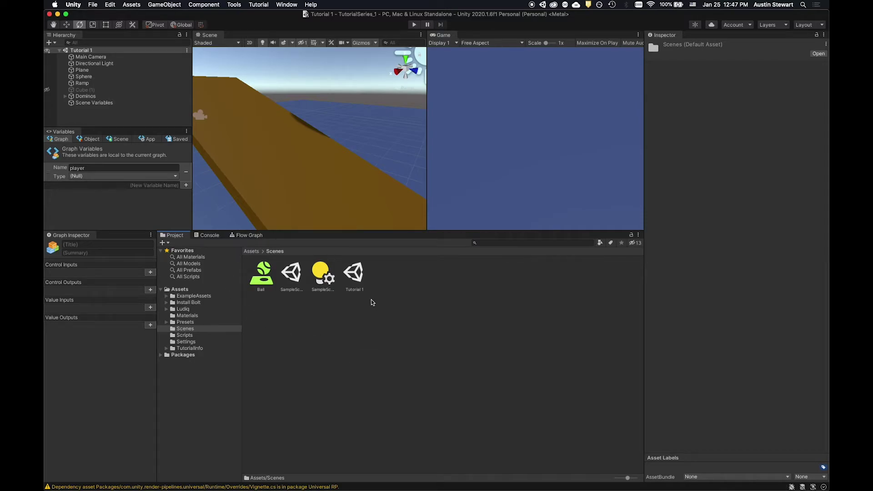
{"action": "left_click", "coordinate": [350, 275]}
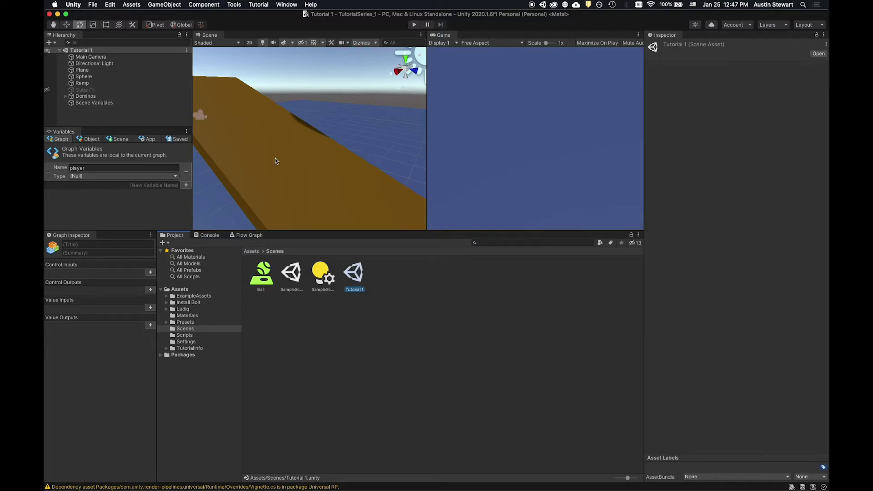
Choose Export Package from the Tutorial 1 scene asset's right-click menu.
{"action": "right_click", "coordinate": [354, 273]}
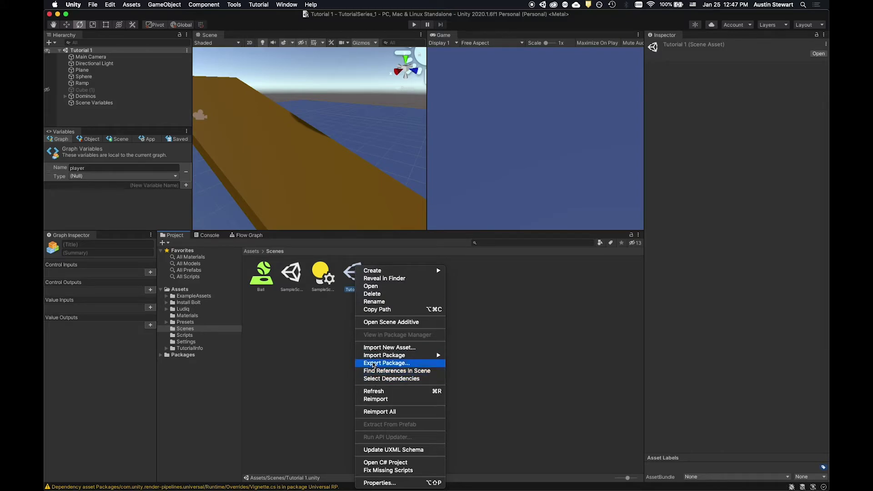
{"action": "left_click", "coordinate": [344, 271]}
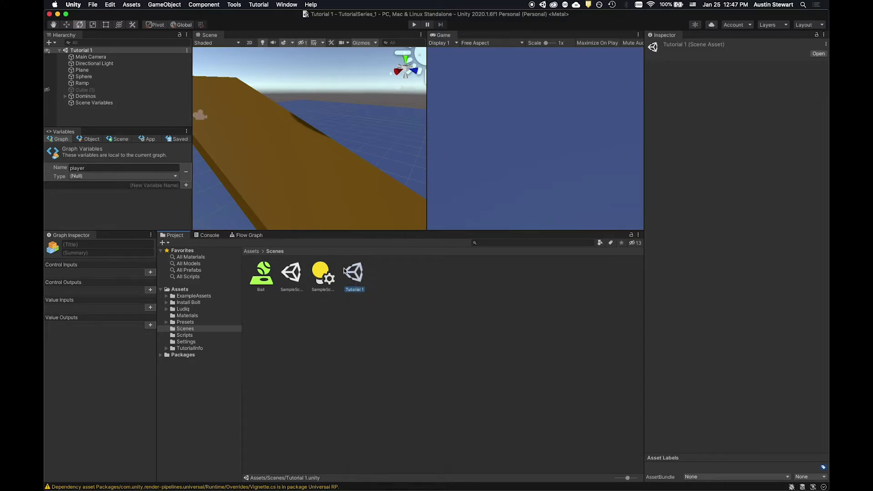
{"action": "left_click", "coordinate": [132, 6]}
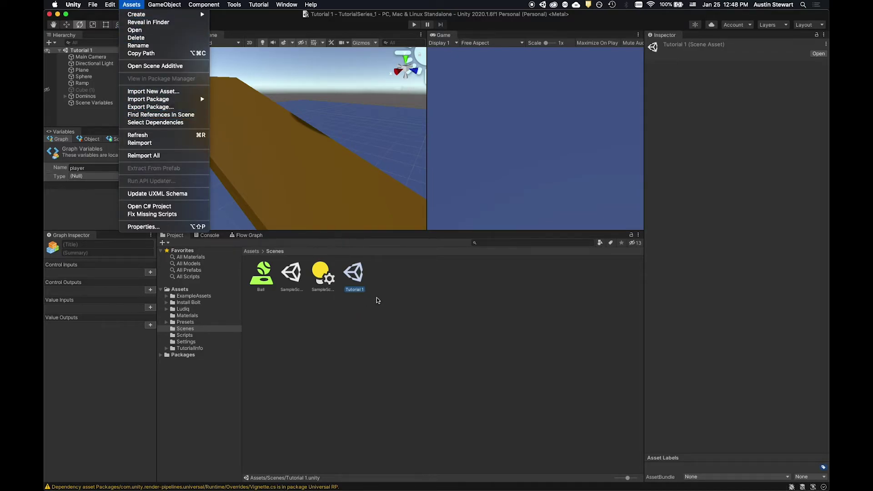
{"action": "left_click", "coordinate": [368, 276]}
{"action": "right_click", "coordinate": [352, 275]}
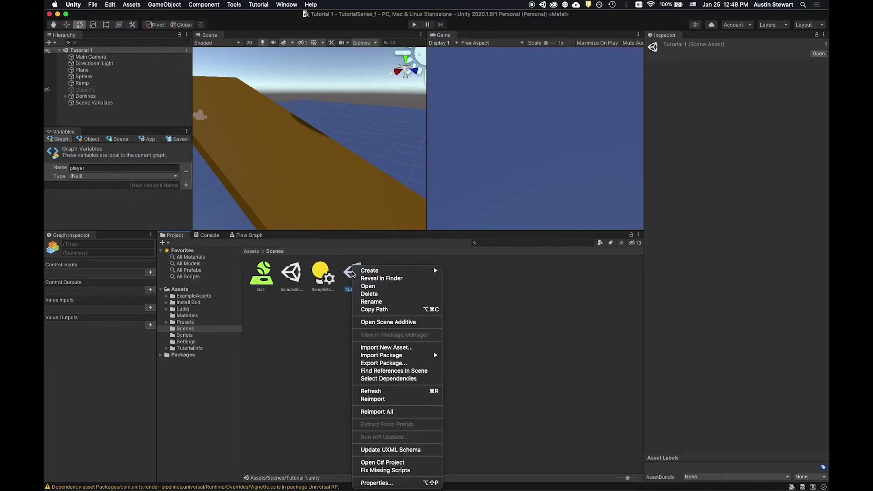
{"action": "left_click", "coordinate": [411, 366]}
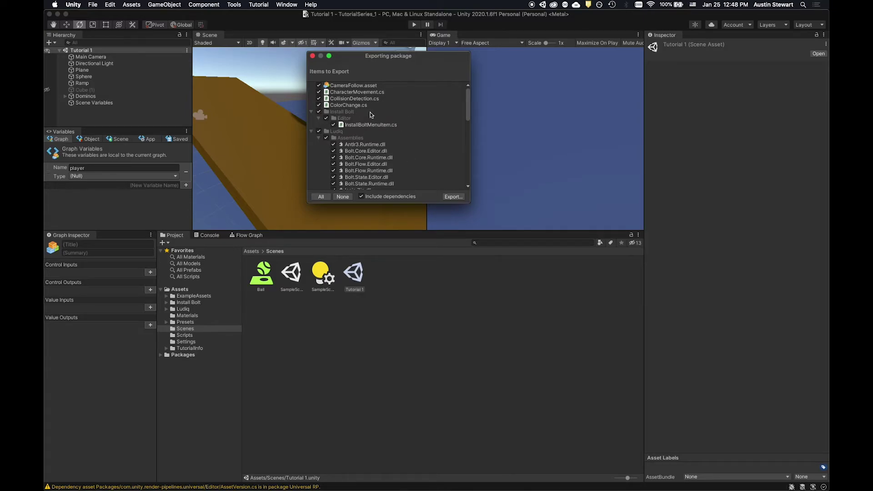
{"action": "scroll", "coordinate": [333, 113], "scroll_direction": "down", "scroll_amount": 2}
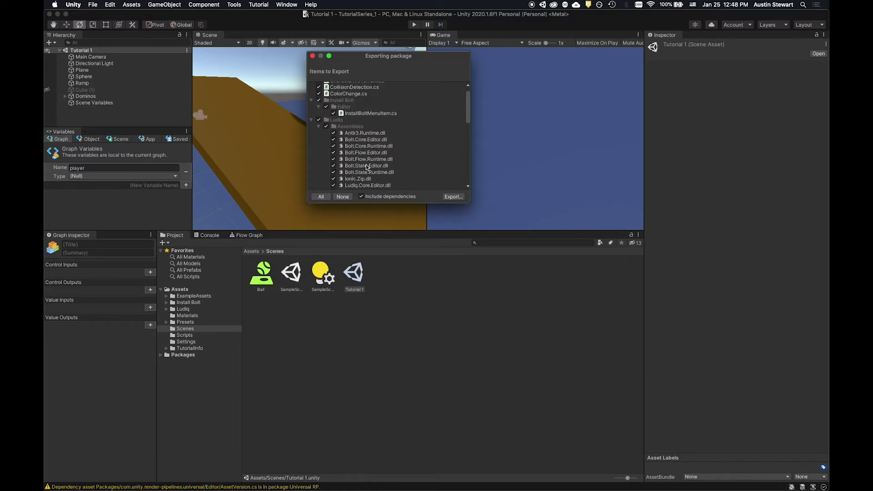
{"action": "scroll", "coordinate": [366, 155], "scroll_direction": "down", "scroll_amount": 5}
{"action": "scroll", "coordinate": [366, 155], "scroll_direction": "down", "scroll_amount": 8}
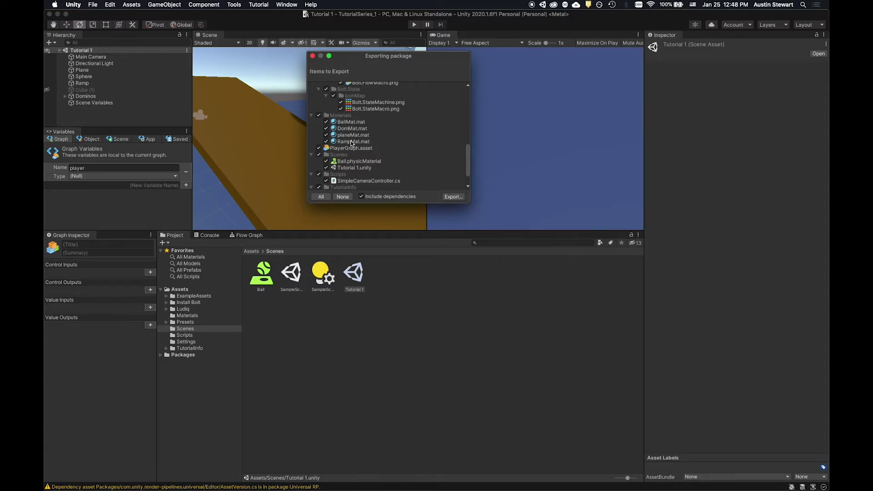
{"action": "scroll", "coordinate": [372, 160], "scroll_direction": "down", "scroll_amount": 1}
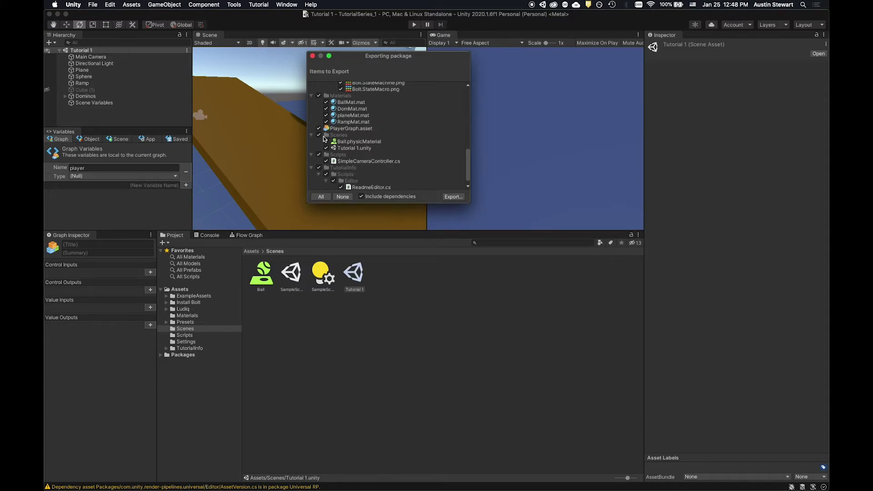
{"action": "scroll", "coordinate": [354, 146], "scroll_direction": "down", "scroll_amount": 1}
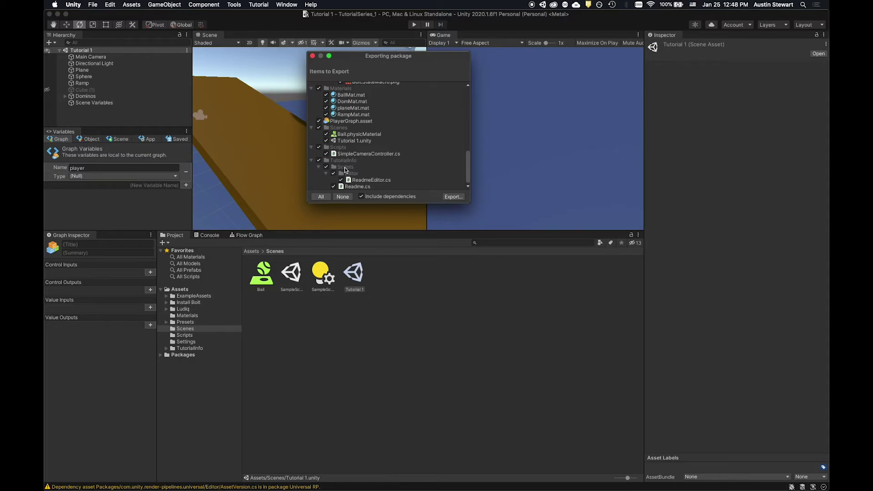
{"action": "scroll", "coordinate": [346, 170], "scroll_direction": "up", "scroll_amount": 1}
{"action": "scroll", "coordinate": [346, 170], "scroll_direction": "up", "scroll_amount": 15}
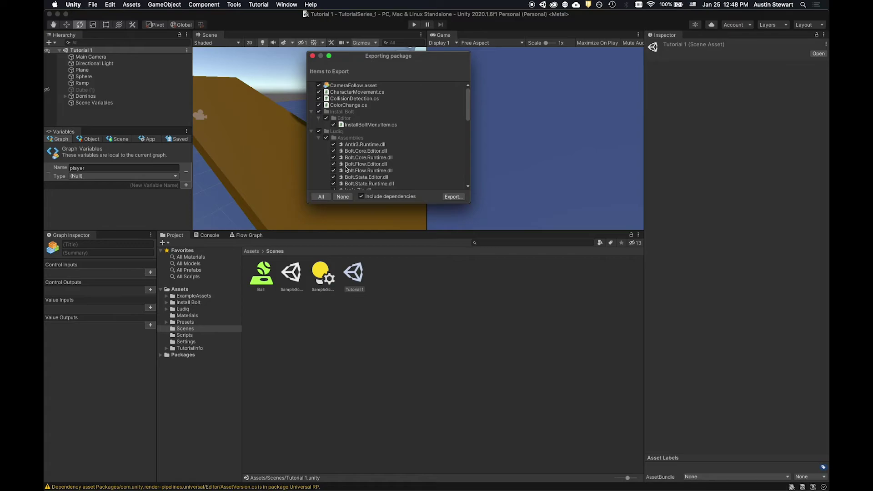
{"action": "scroll", "coordinate": [346, 168], "scroll_direction": "down", "scroll_amount": 15}
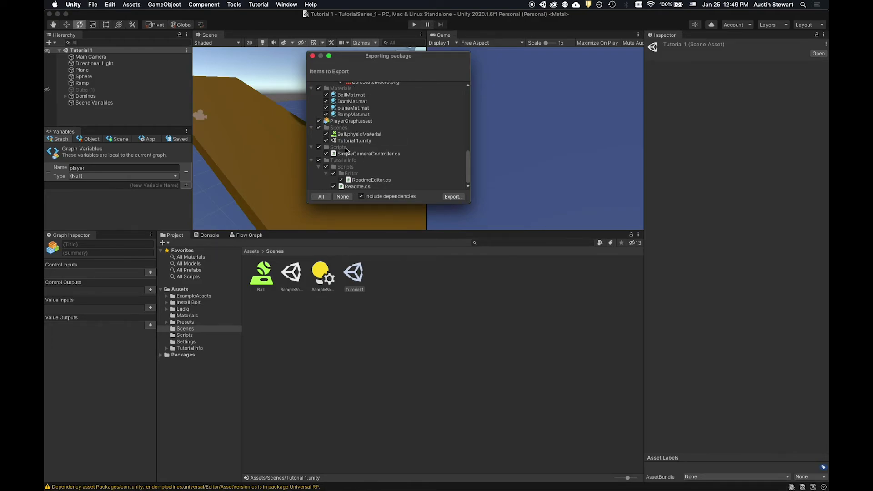
Name the exported package 'Tutorial1Submission-' followed by the student's name.
{"action": "left_click", "coordinate": [454, 197]}
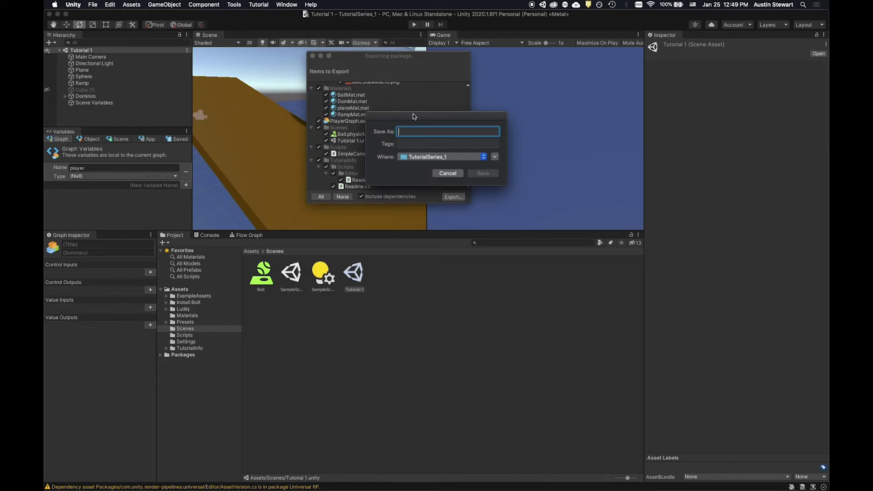
{"action": "left_click_drag", "start_coordinate": [409, 115], "coordinate": [432, 113]}
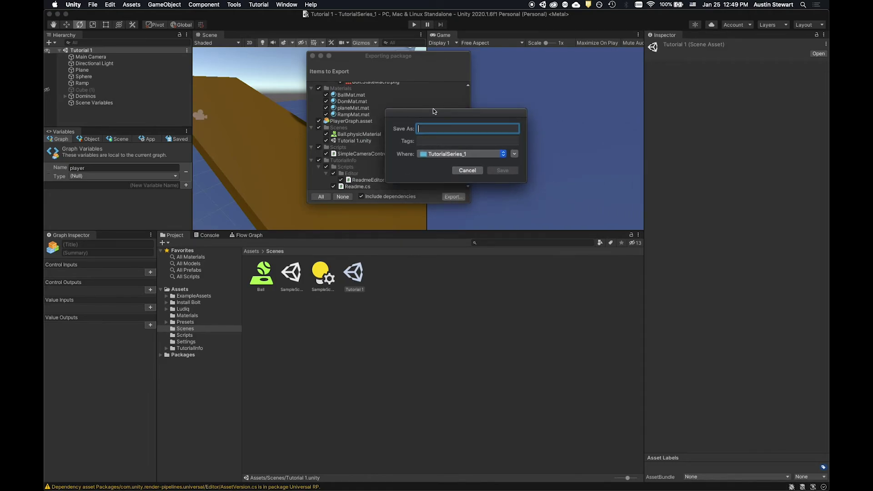
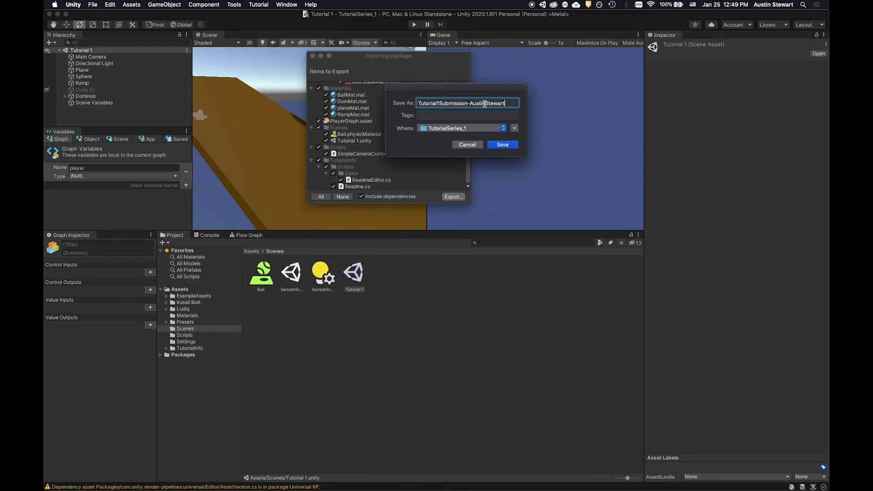
Save the package into the ARTIS 475 SP 2021 folder.
{"action": "left_click_drag", "start_coordinate": [477, 87], "coordinate": [491, 118]}
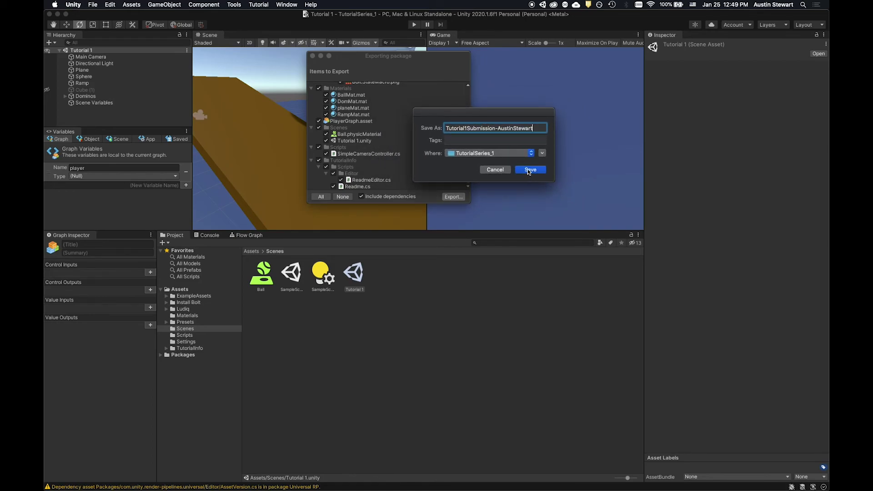
{"action": "left_click", "coordinate": [518, 153]}
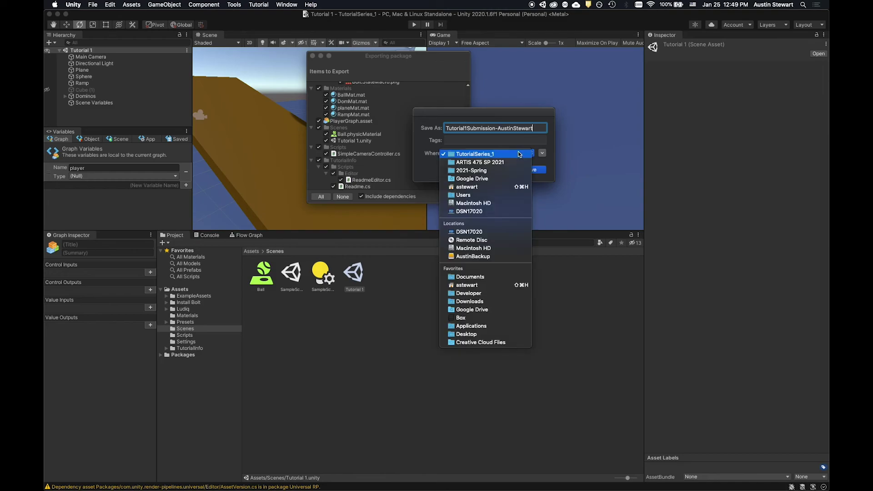
{"action": "left_click", "coordinate": [516, 161]}
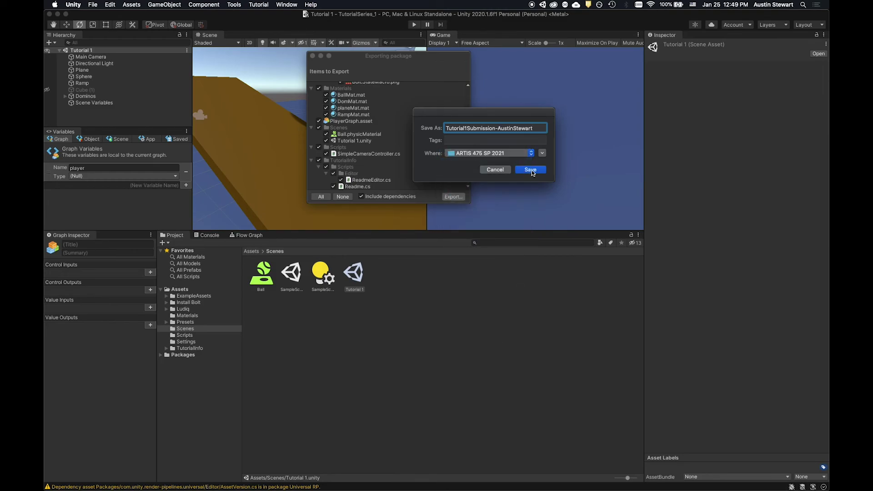
{"action": "left_click", "coordinate": [530, 170]}
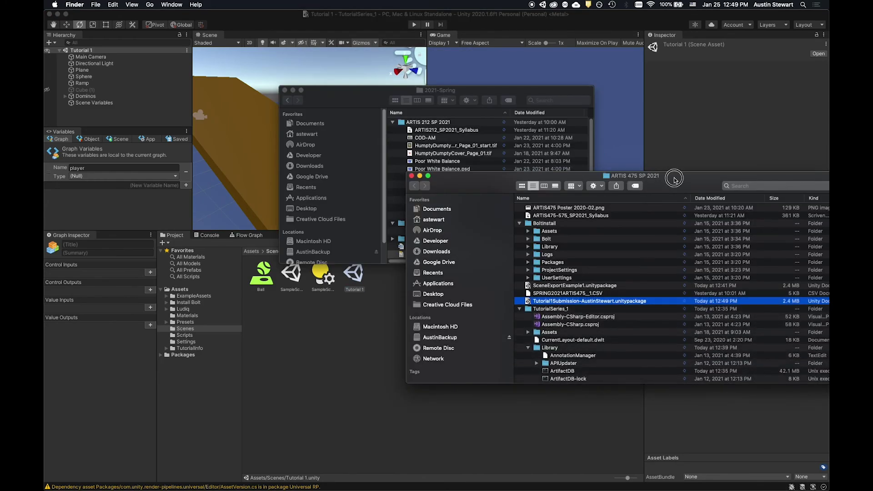
Move the ARTIS 475 SP 2021 Finder window fully on screen to show Tutorial1Submission.unitypackage.
{"action": "left_click_drag", "start_coordinate": [672, 177], "coordinate": [585, 81]}
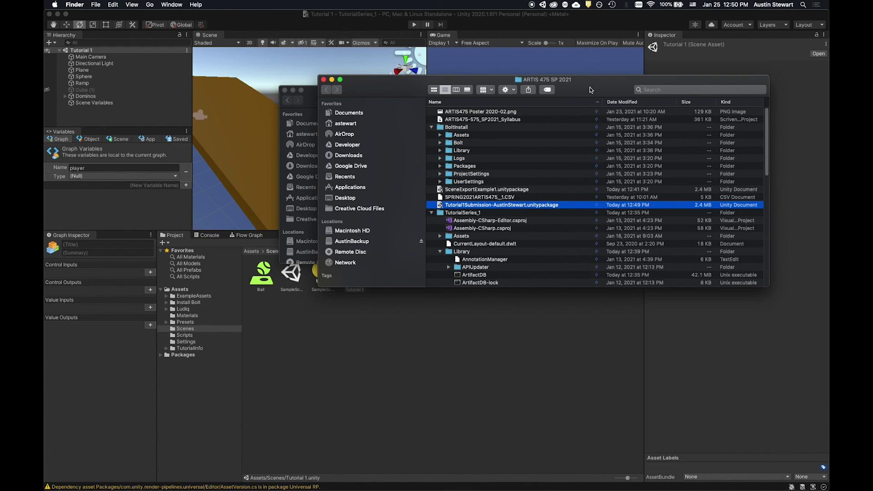
{"action": "left_click_drag", "start_coordinate": [584, 80], "coordinate": [555, 85]}
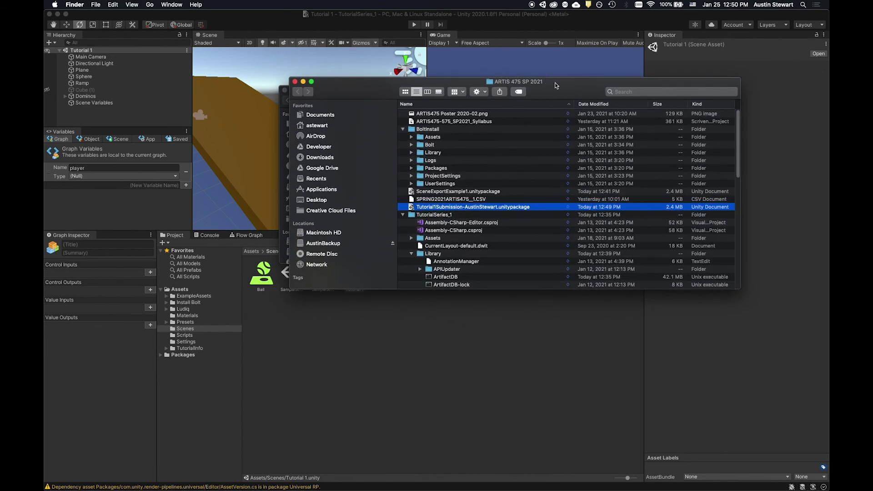